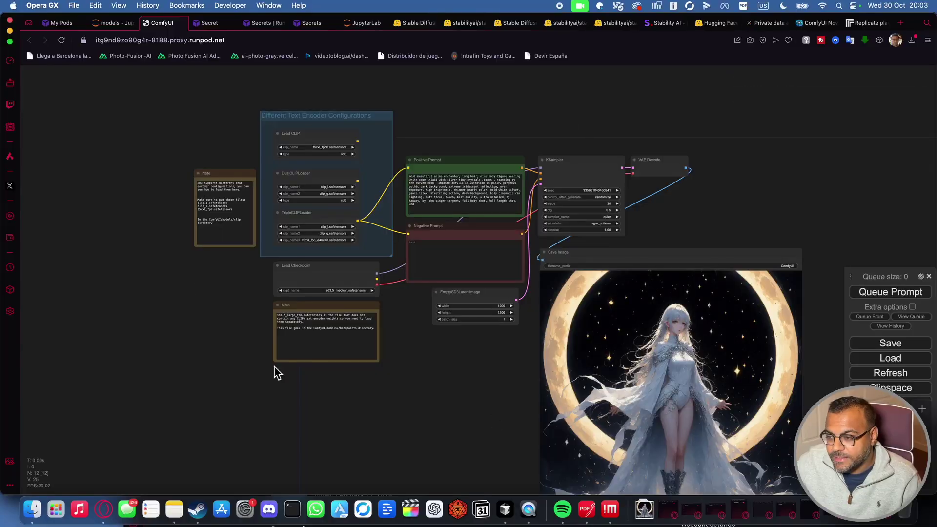
# Recentre the SD3.5 text-encoder graph, select the sd3.5_large checkpoint note, and open the ComfyUI Manager menu.
pyautogui.moveTo(461, 380); pyautogui.dragTo(423, 403)
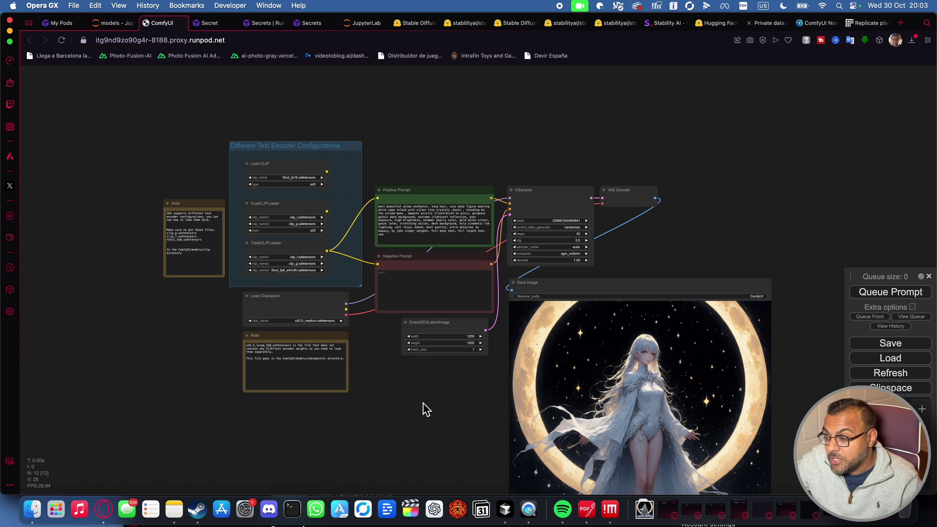
pyautogui.scroll(3, 455, 392)
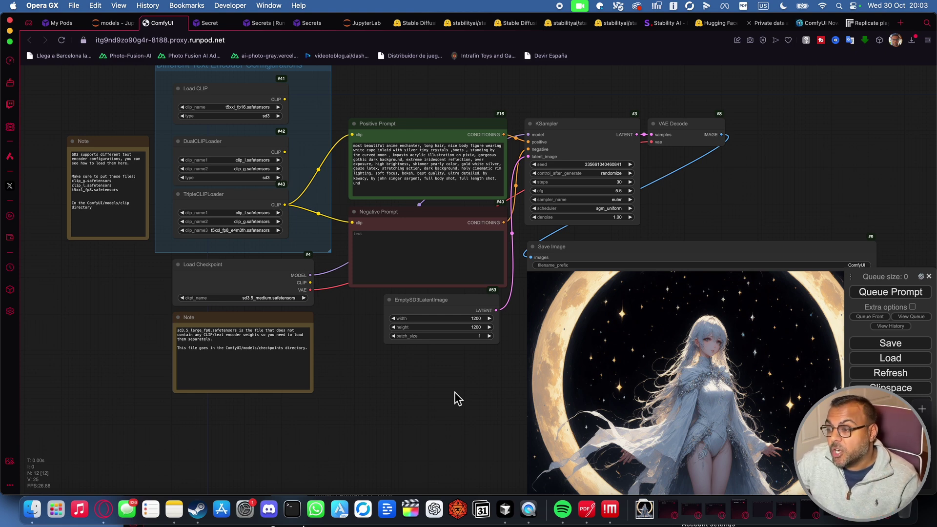
pyautogui.scroll(1, 488, 386)
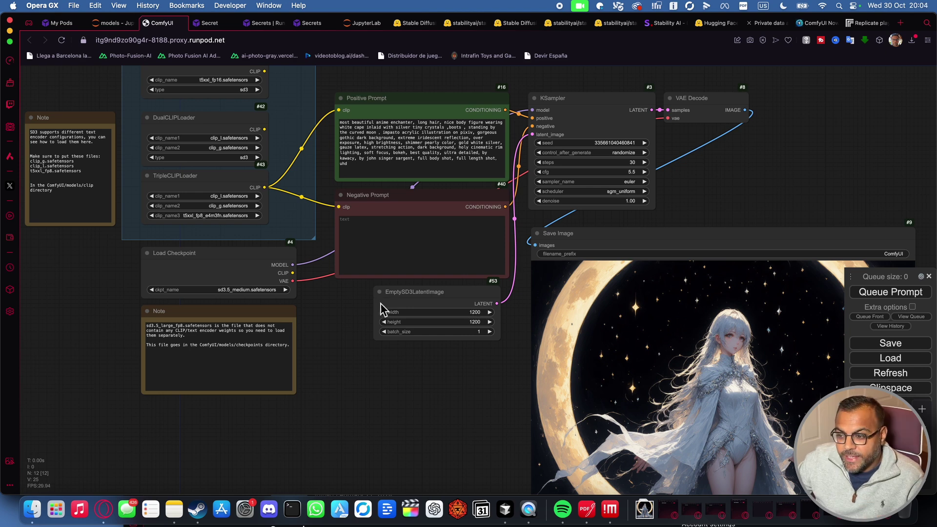
pyautogui.moveTo(391, 346); pyautogui.dragTo(457, 387)
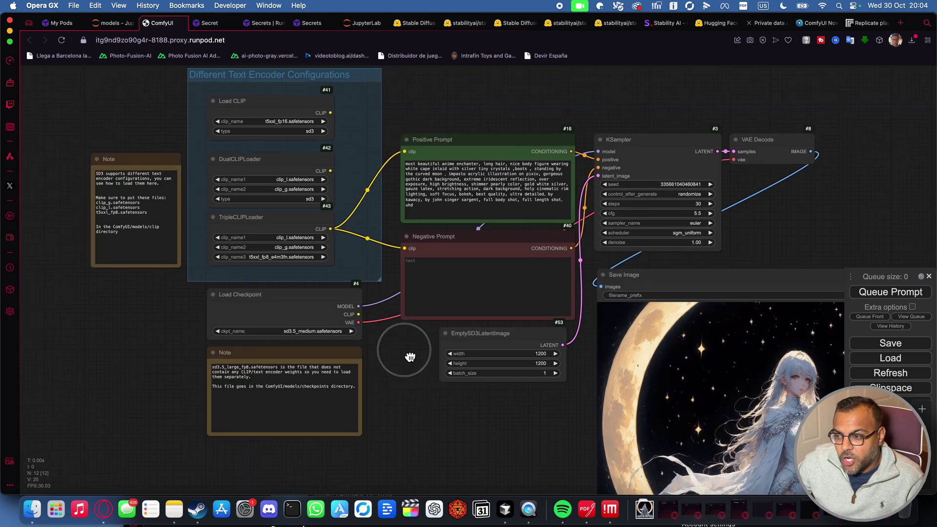
pyautogui.click(266, 390)
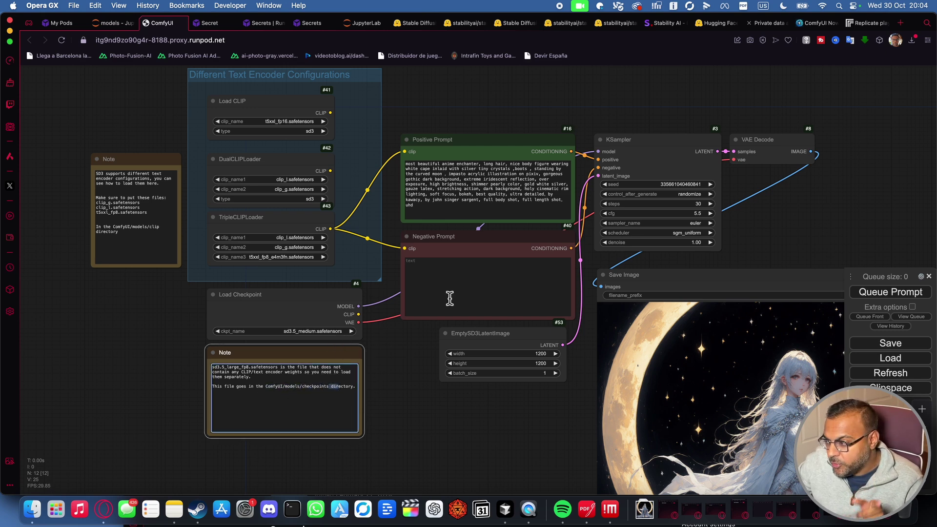
pyautogui.click(891, 447)
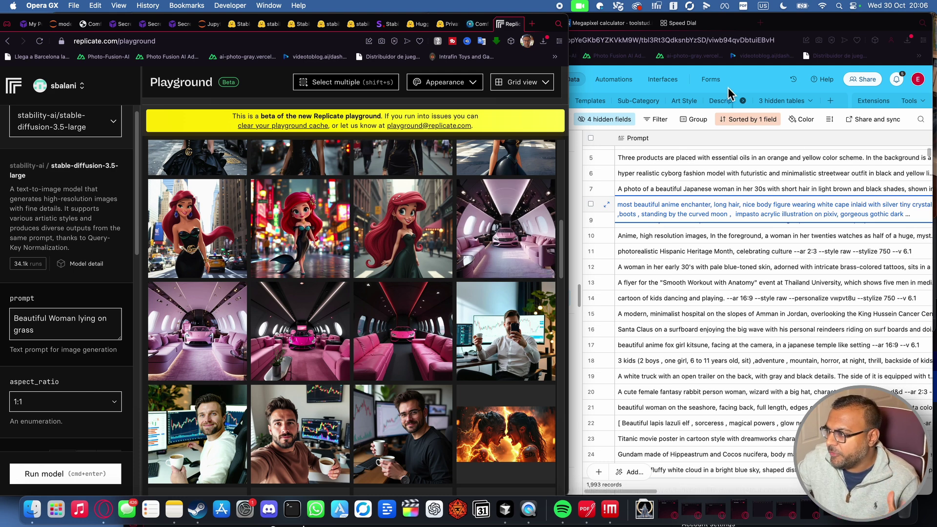
# Bring the Airtable prompt database forward and scroll through its Midjourney gallery view.
pyautogui.click(793, 37)
pyautogui.scroll(10, 560, 171)
pyautogui.click(537, 179)
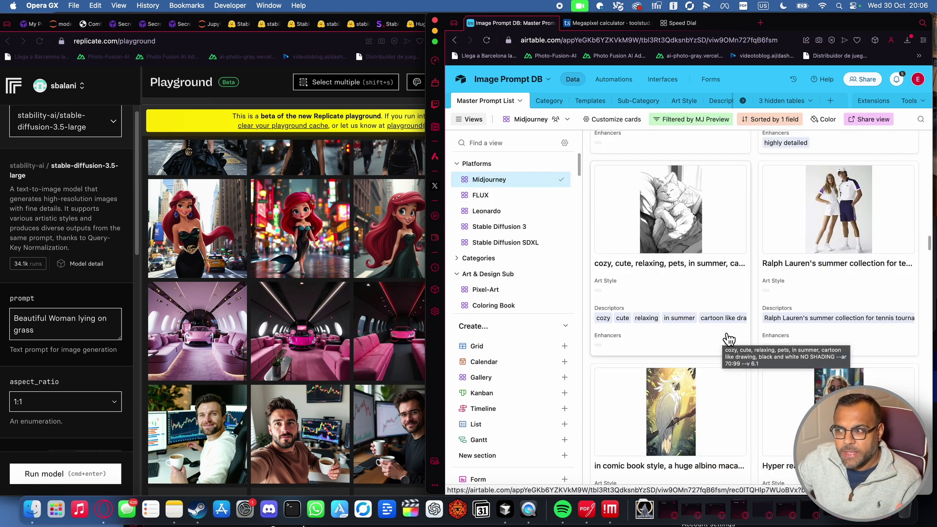
pyautogui.scroll(-10, 729, 338)
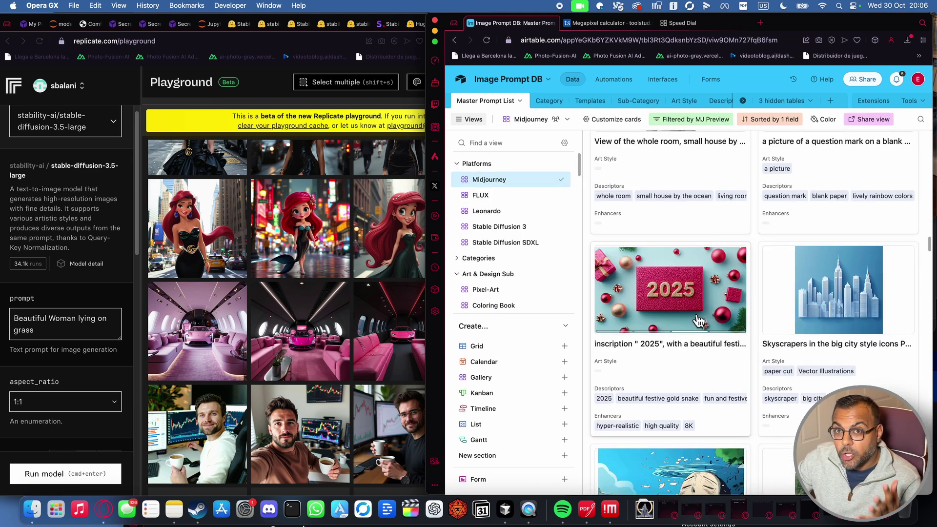
pyautogui.scroll(-5, 699, 322)
pyautogui.scroll(-10, 513, 244)
# Browse the Logo's, Leaflet and Marketing Poster gallery views before returning to Replicate.
pyautogui.click(484, 233)
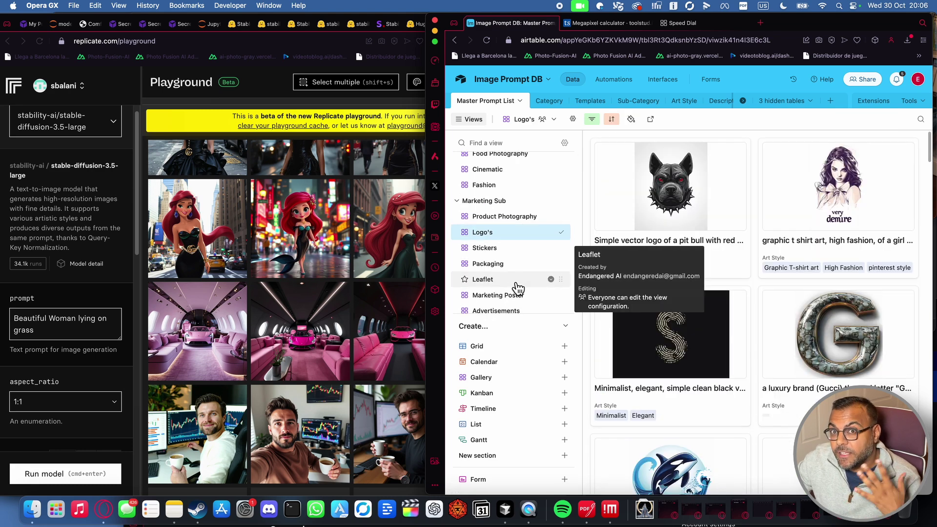
pyautogui.click(516, 287)
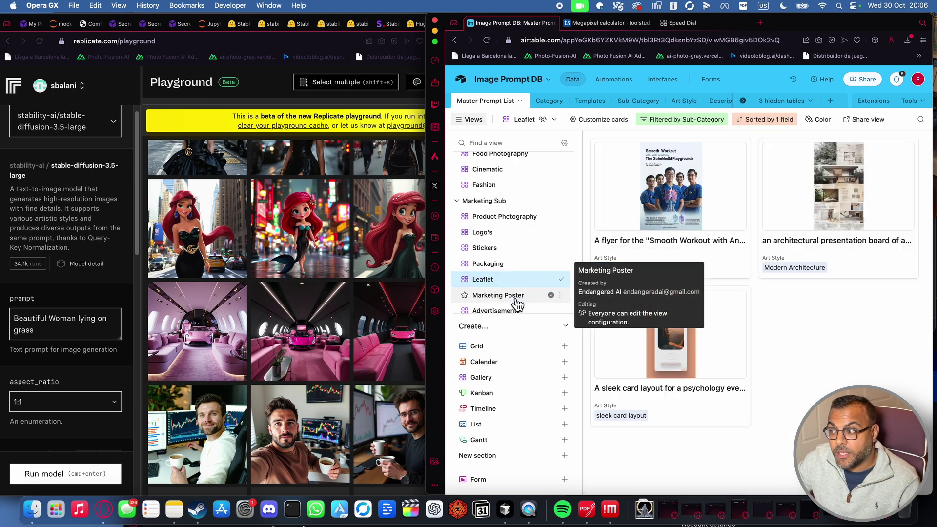
pyautogui.click(517, 299)
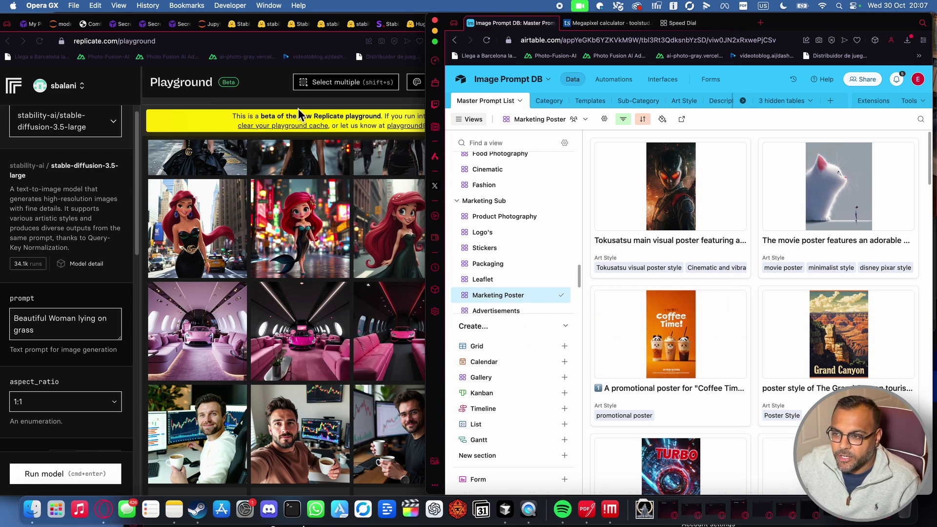
pyautogui.click(269, 87)
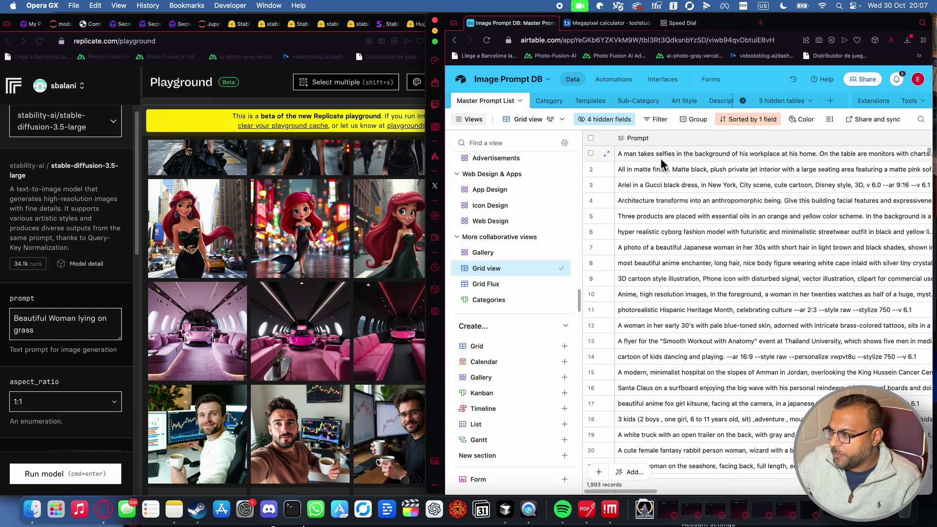
# Expand row 1's workplace-selfie prompt in Grid view and open Replicate's matching flux-dev coffee-man prediction.
pyautogui.click(675, 161)
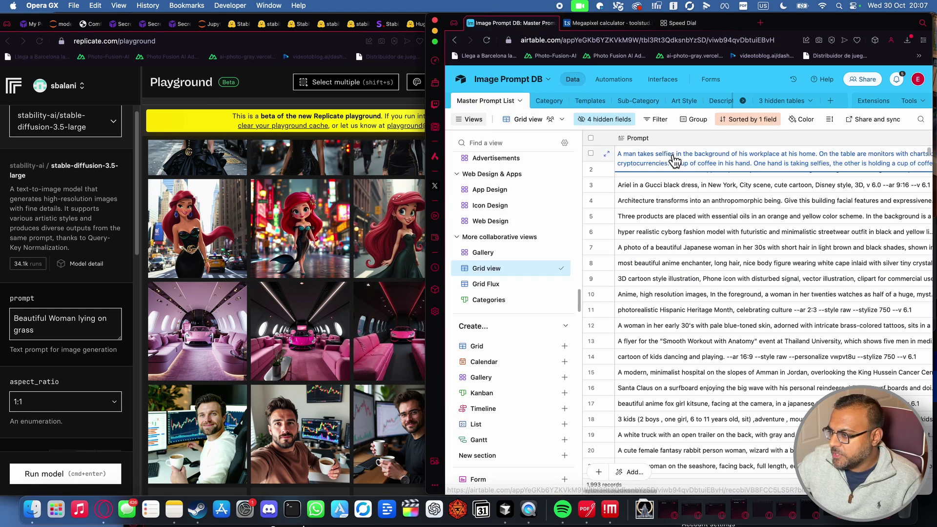
pyautogui.doubleClick(675, 162)
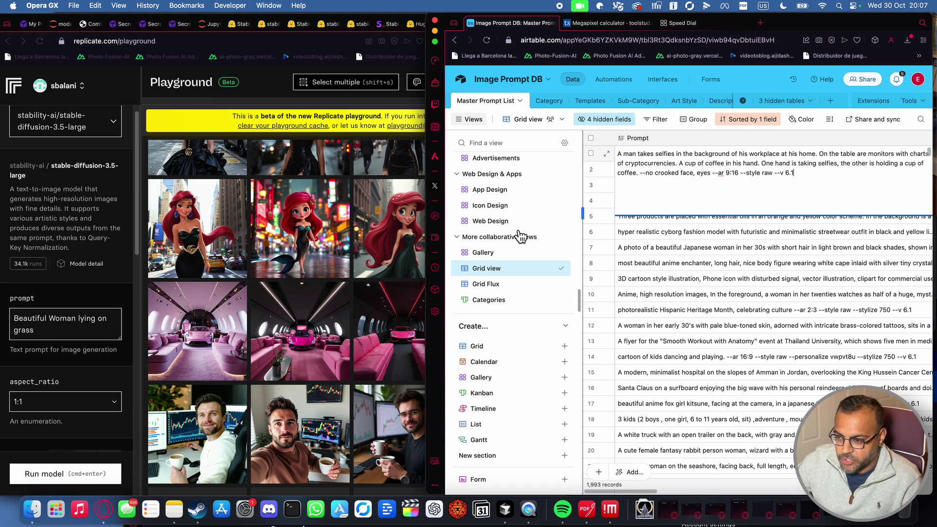
pyautogui.click(387, 326)
pyautogui.scroll(-2, 387, 326)
pyautogui.click(388, 326)
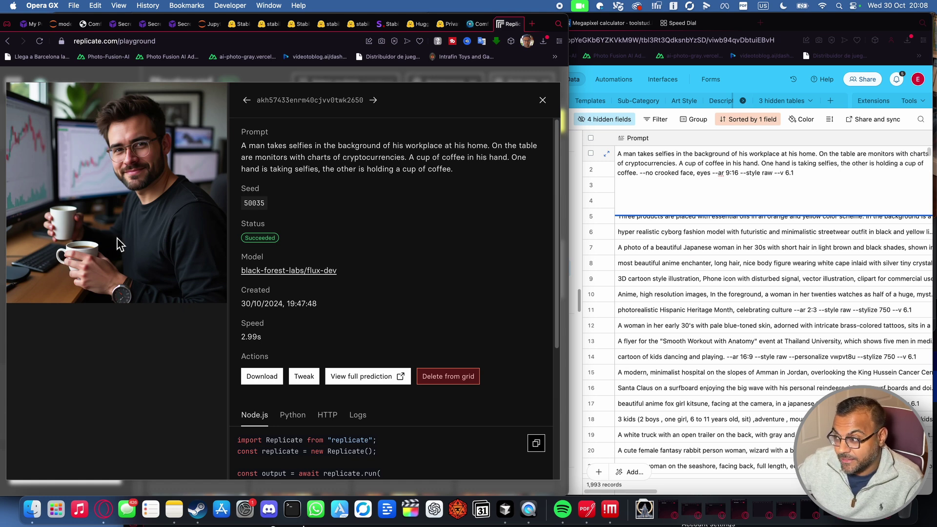
# Step back through the selfie prompt's flux-1.1-pro and stable-diffusion-3.5-large predictions.
pyautogui.click(247, 100)
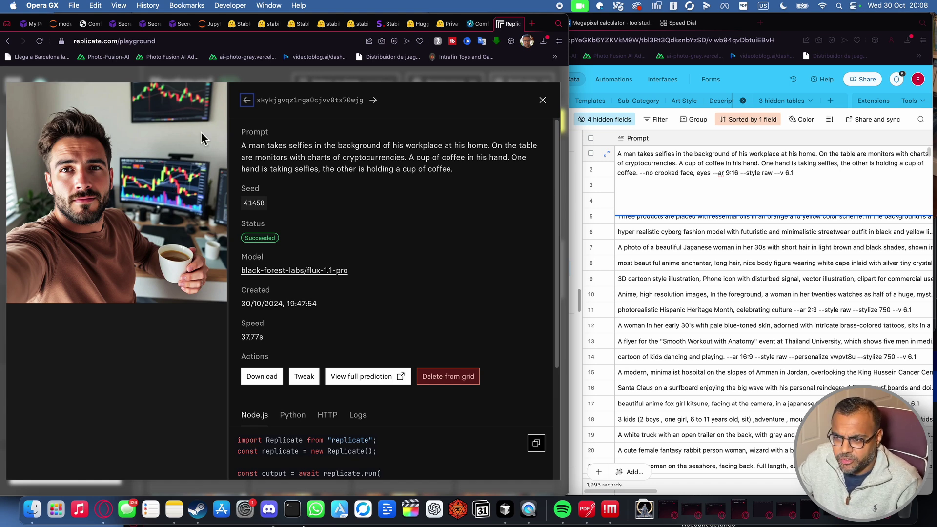
pyautogui.click(253, 102)
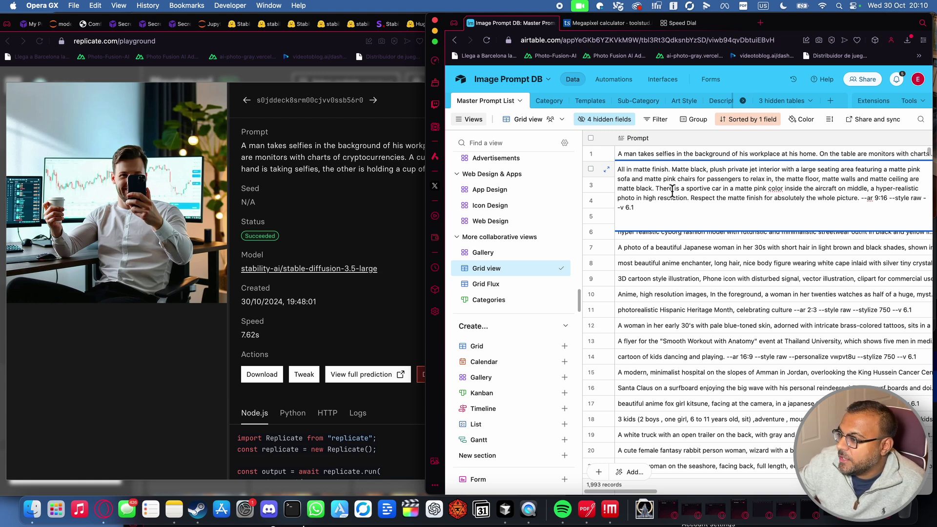
# Change 'sportive' to 'sports' in row 2's jet prompt and view its flux-1.1-pro prediction.
pyautogui.doubleClick(699, 189)
pyautogui.write('sports')
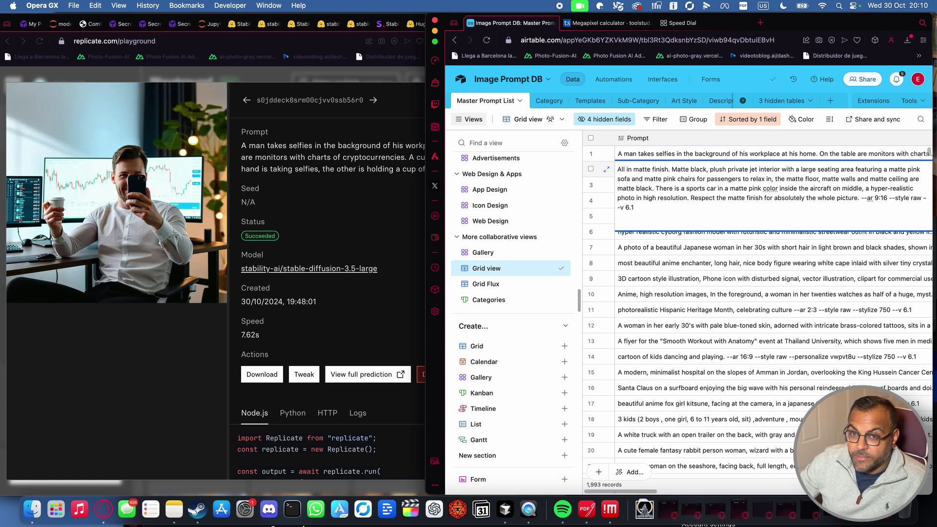
pyautogui.click(247, 99)
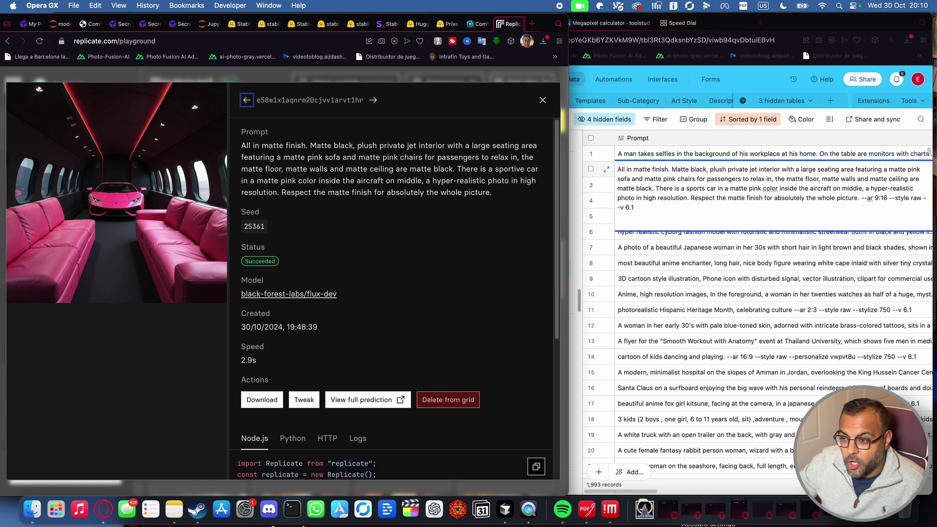
pyautogui.press('Left')
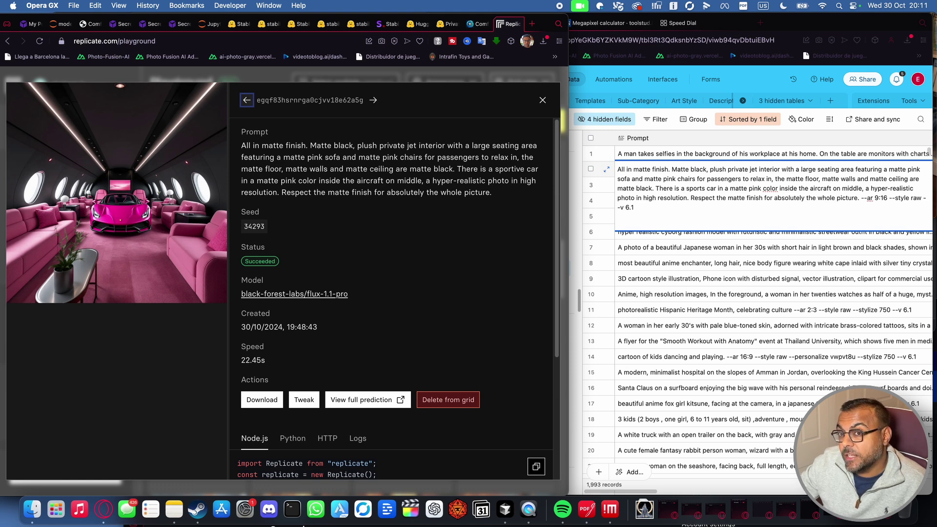
# Step back to earlier predictions and copy the full private-jet prompt text.
pyautogui.press('Left')
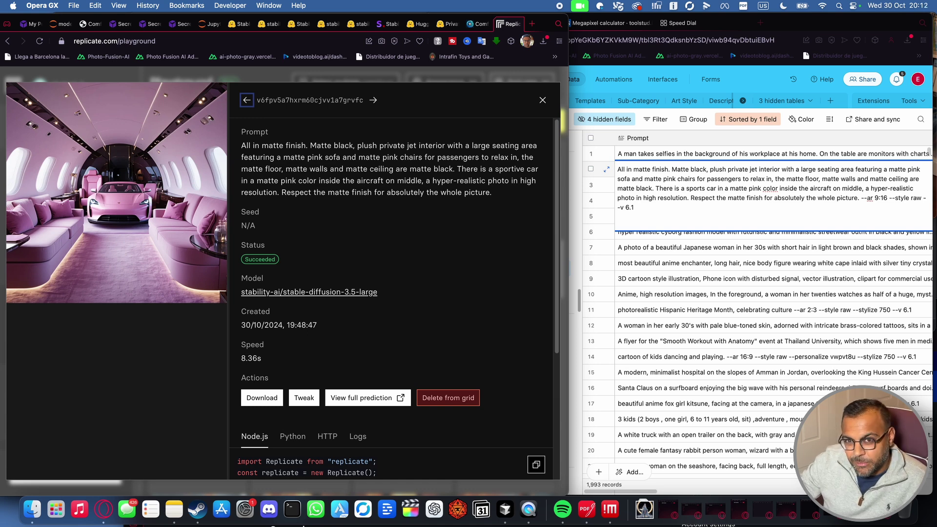
pyautogui.press('Return')
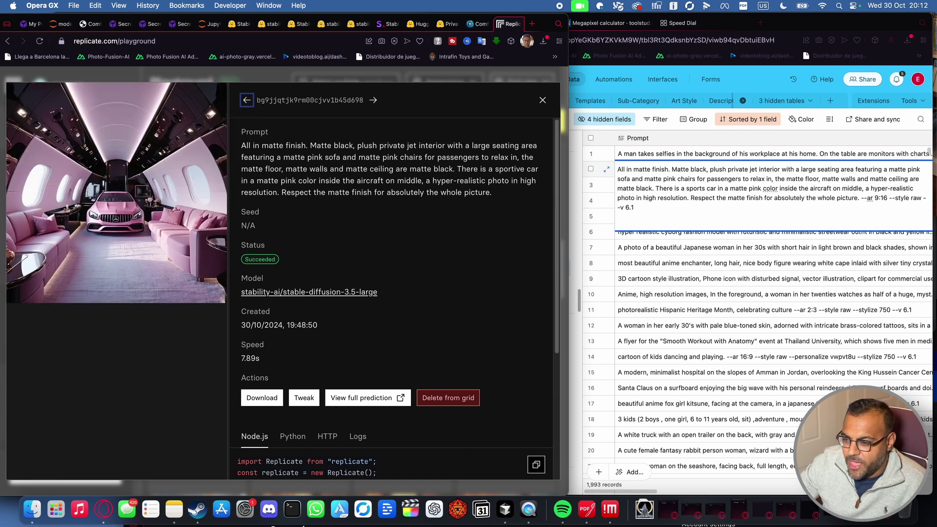
pyautogui.press('Tab')
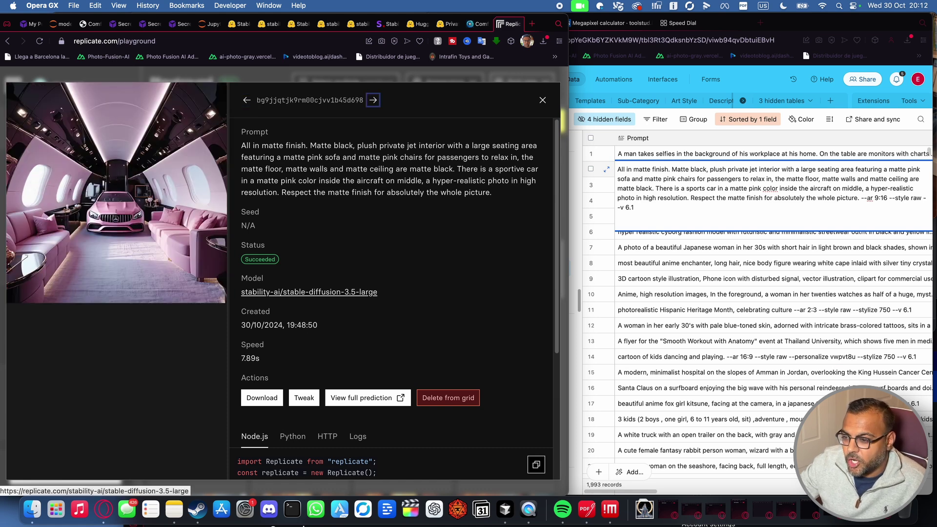
pyautogui.moveTo(492, 192); pyautogui.dragTo(241, 146)
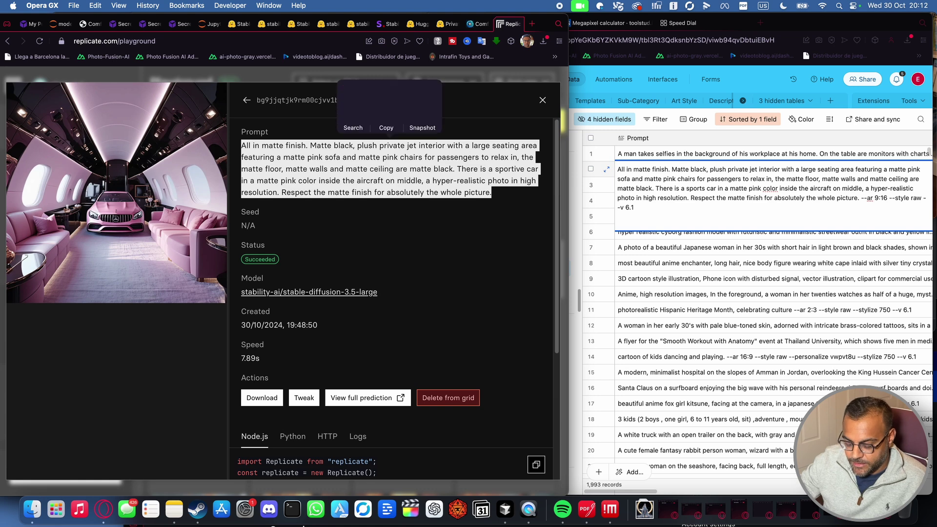
pyautogui.press('super+c')
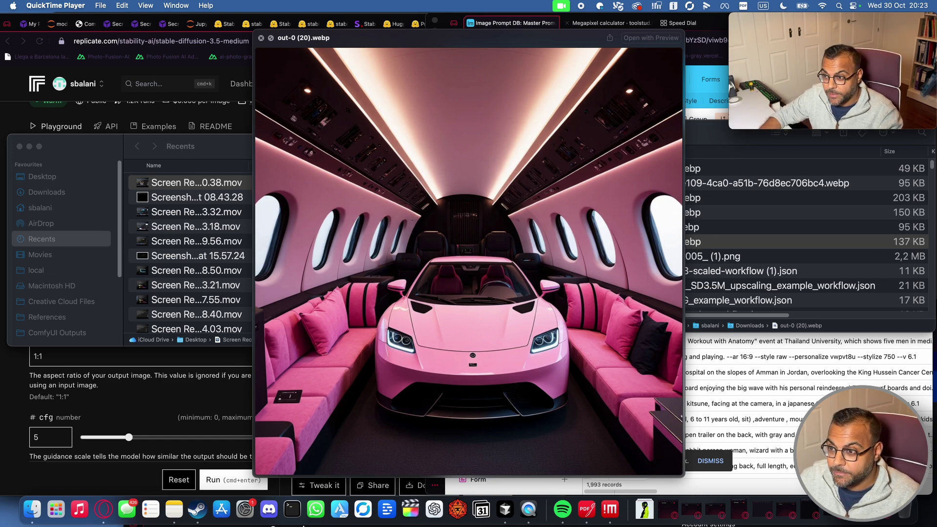
pyautogui.click(662, 194)
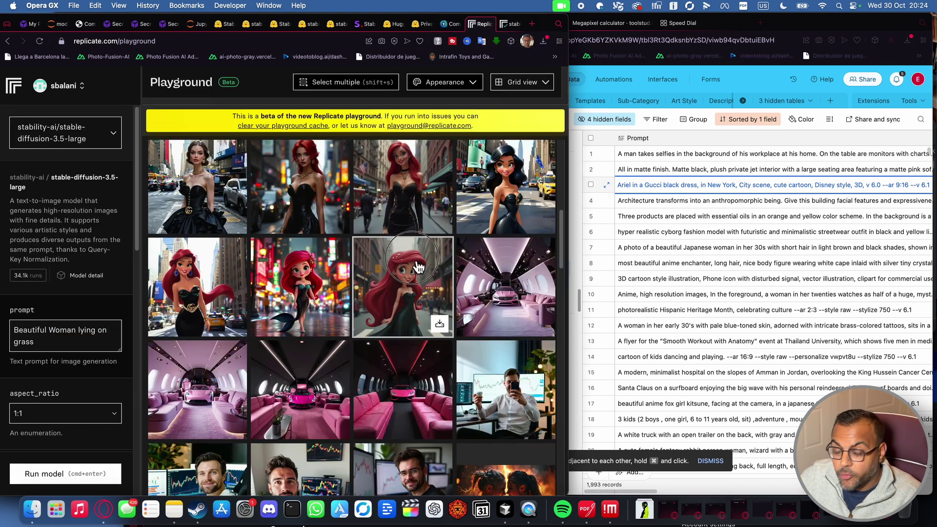
# Open an Ariel render's details and step back to its Flux 1.1 Pro prediction.
pyautogui.click(415, 263)
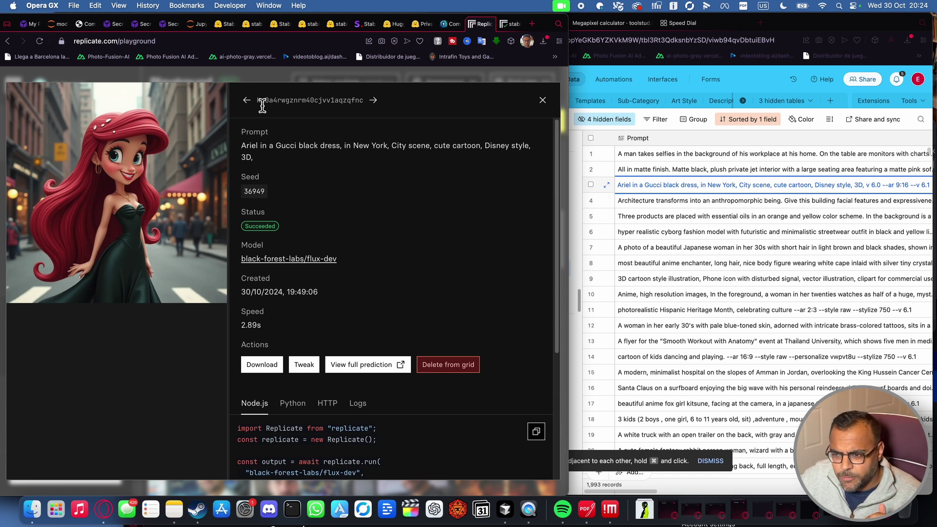
pyautogui.click(247, 100)
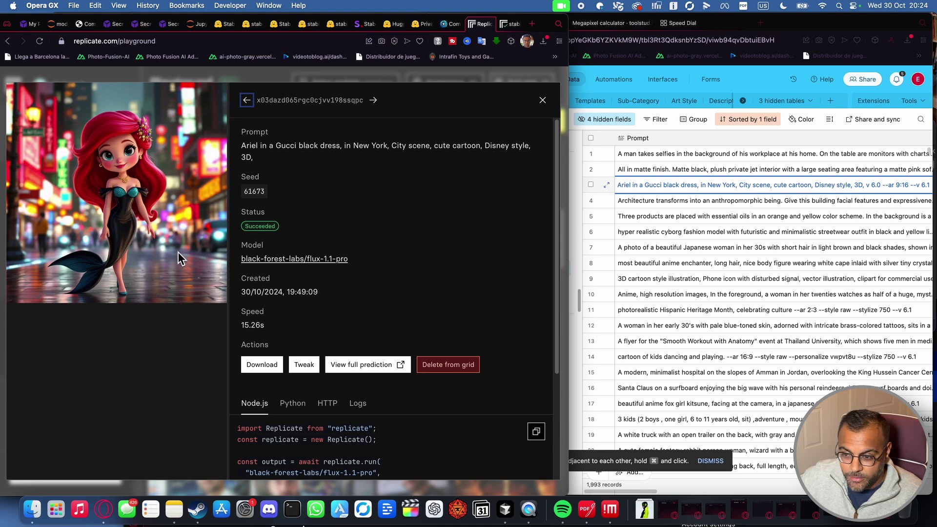
# Step back to the Stable Diffusion 3.5 Large render of the Ariel Gucci-dress prompt.
pyautogui.click(247, 101)
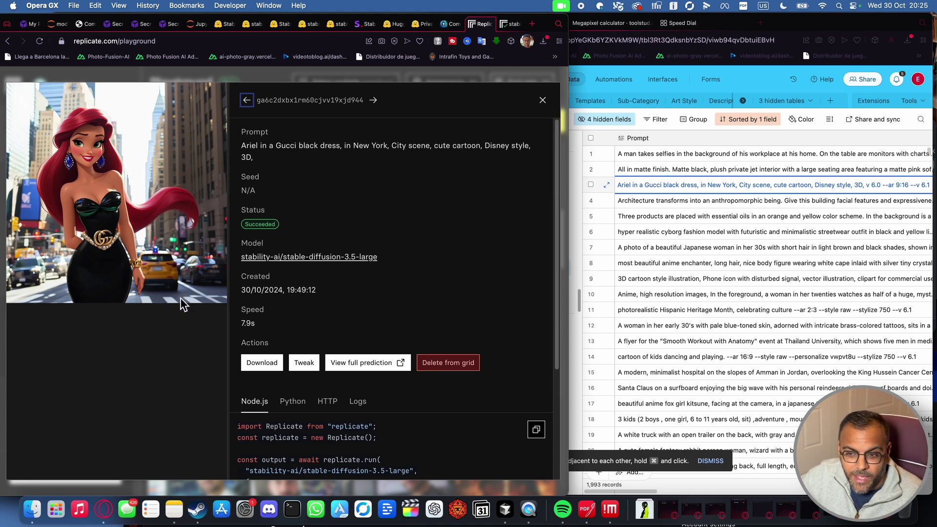
pyautogui.click(34, 511)
# Preview the downloaded out-0 (22).webp image of Ariel in a black-and-green gown.
pyautogui.press('space')
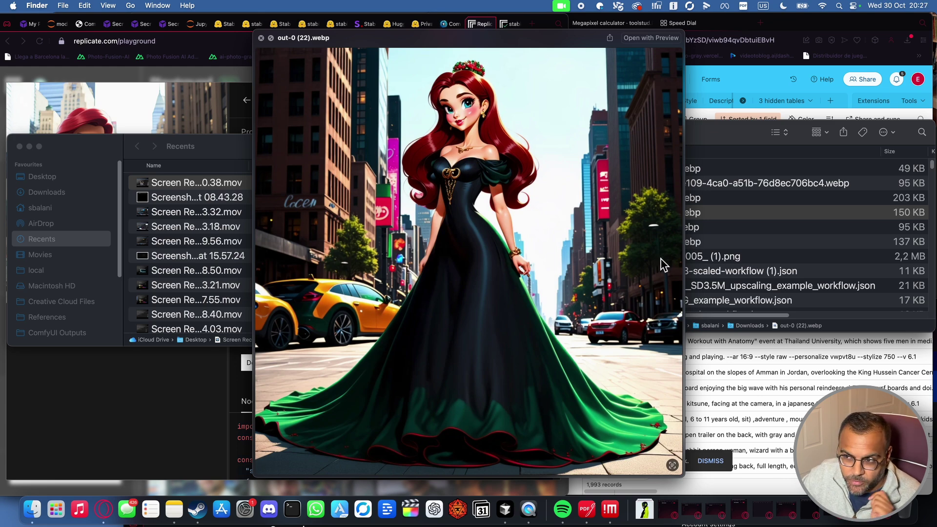
pyautogui.press('super+Tab')
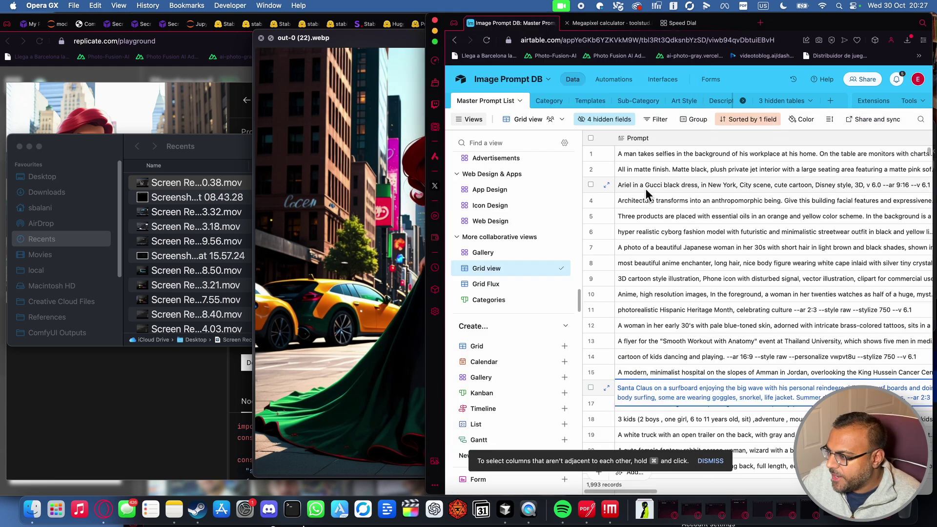
# Expand row 4's full architecture prompt in Airtable, then return to the Replicate playground.
pyautogui.click(650, 199)
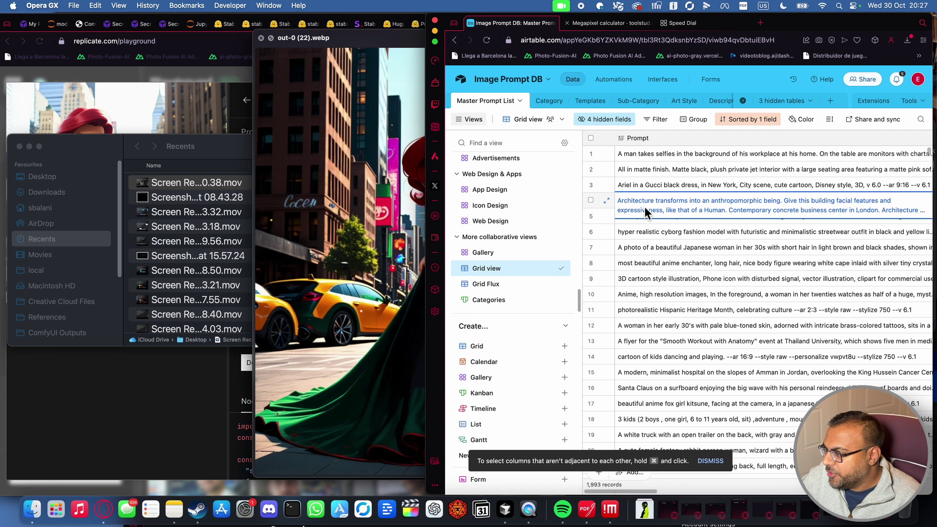
pyautogui.click(646, 206)
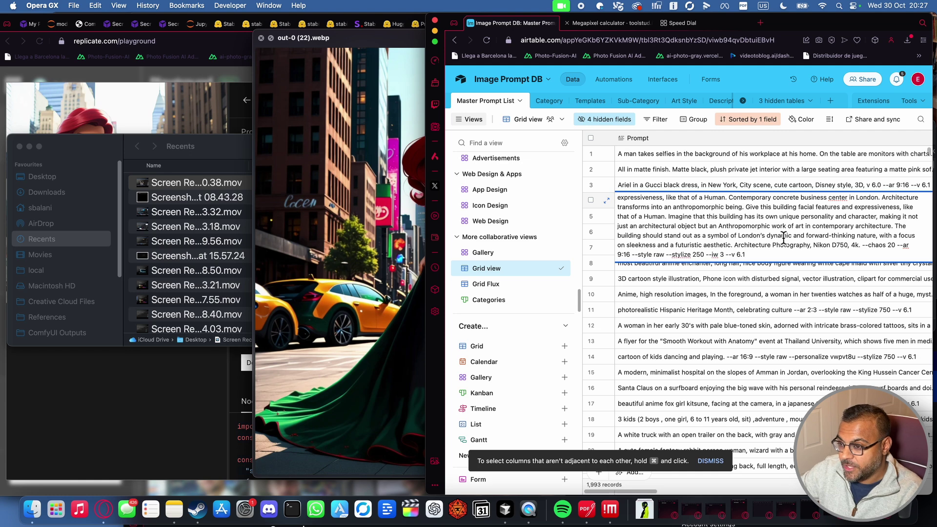
pyautogui.press('super+grave')
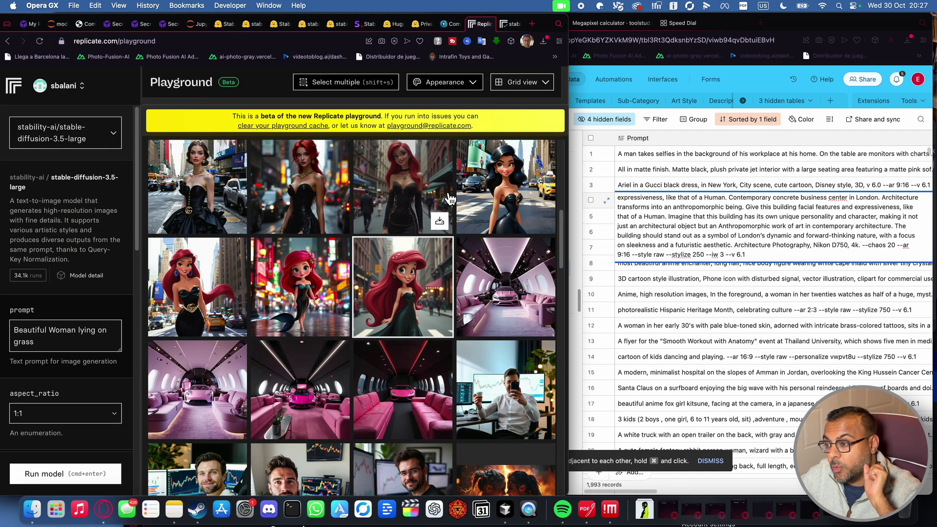
# Open the third Ariel Gucci-dress render and step back through Flux 1.1 Pro to the SD 3.5 Large prediction.
pyautogui.click(438, 176)
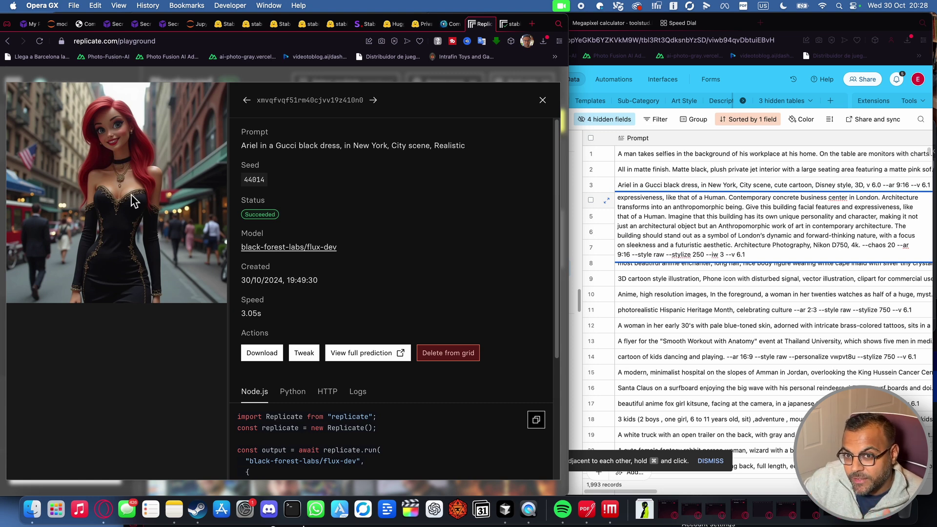
pyautogui.click(248, 101)
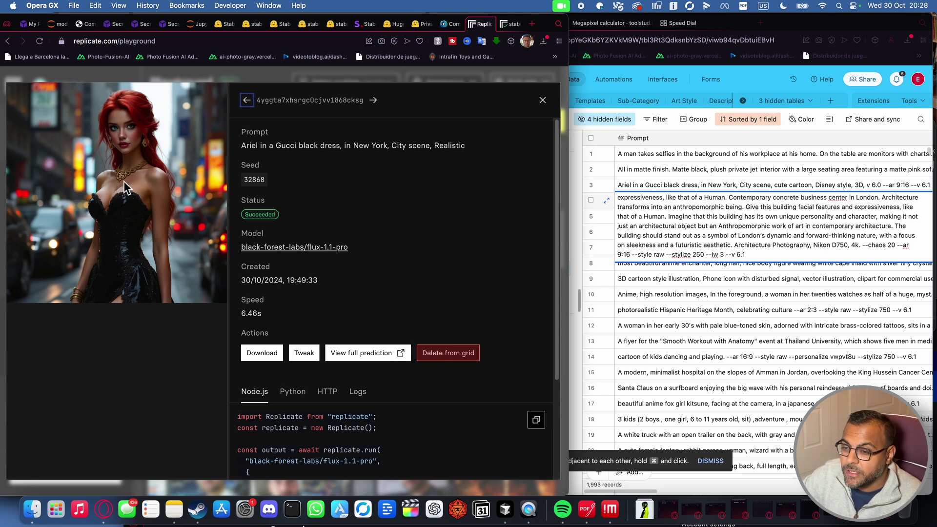
pyautogui.click(248, 100)
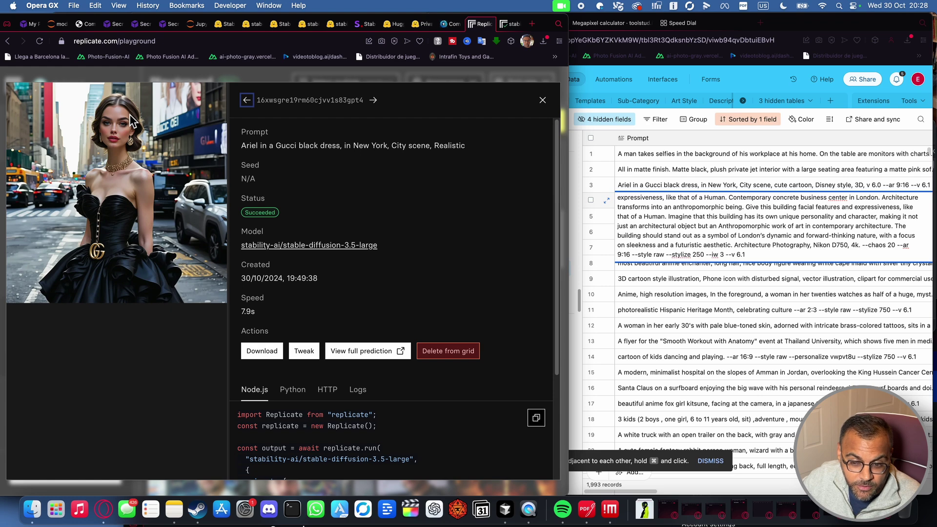
# In Finder Downloads, Quick Look the 4fdc45ea-5cfe-44c5-addb-ecd5629ae411.webp image.
pyautogui.click(34, 513)
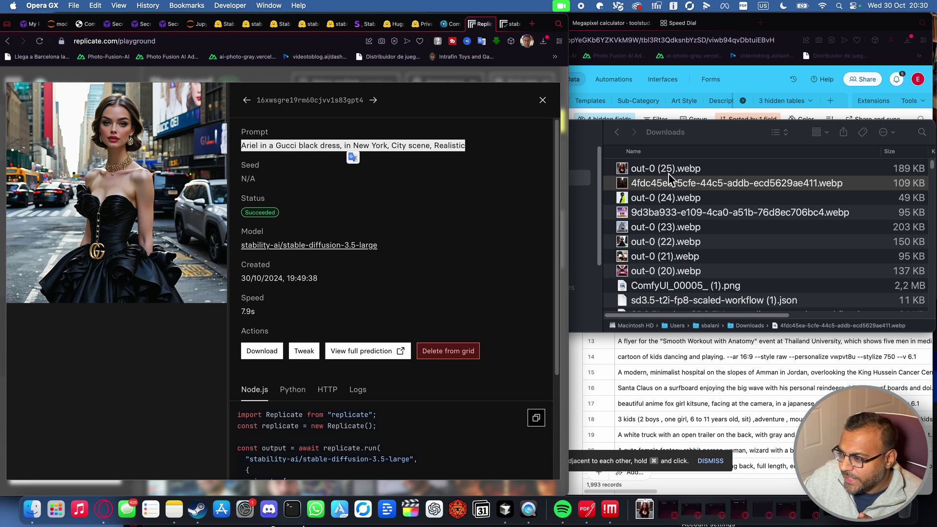
pyautogui.click(682, 198)
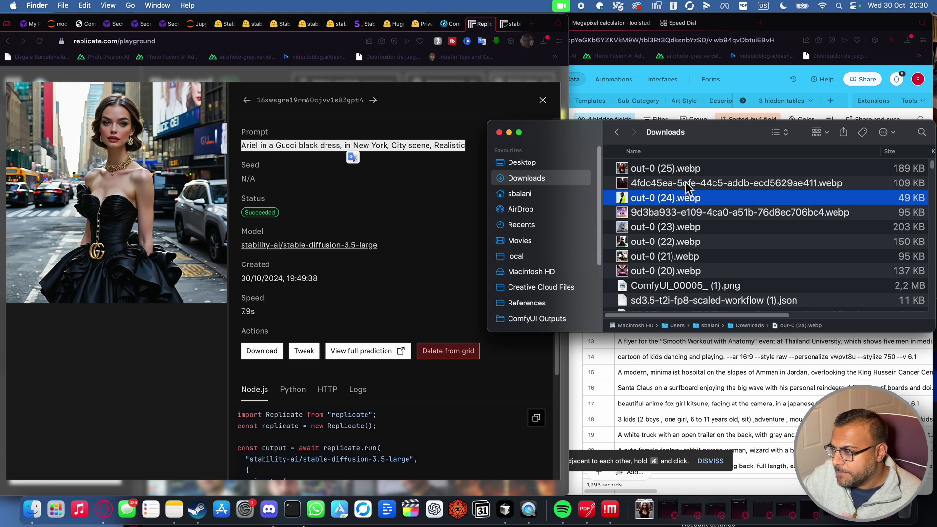
pyautogui.click(689, 183)
pyautogui.press('space')
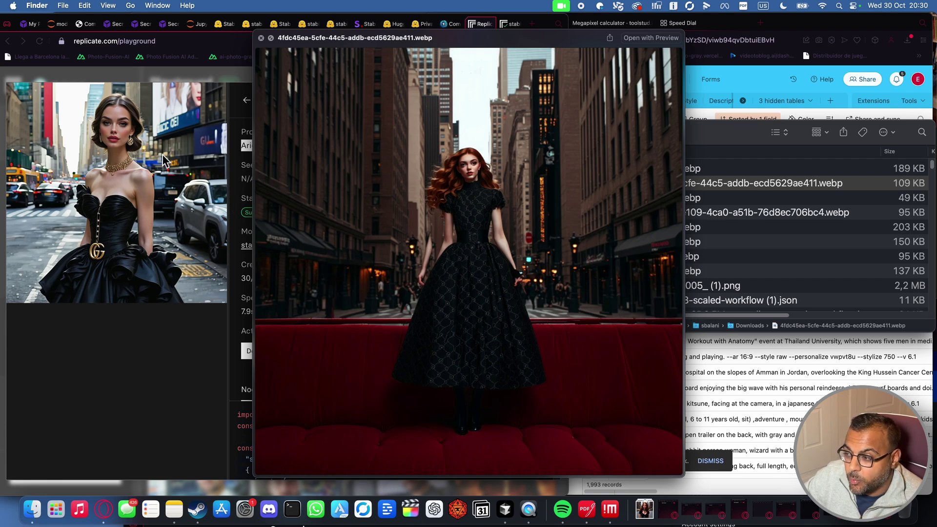
# Preview out-0 (25).webp, then close Quick Look and return to the Replicate playground grid.
pyautogui.click(712, 170)
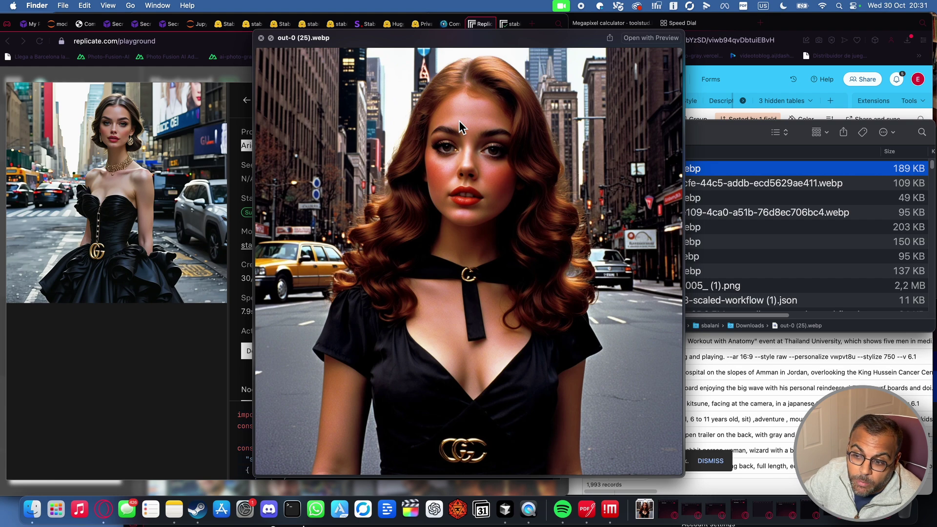
pyautogui.press('space')
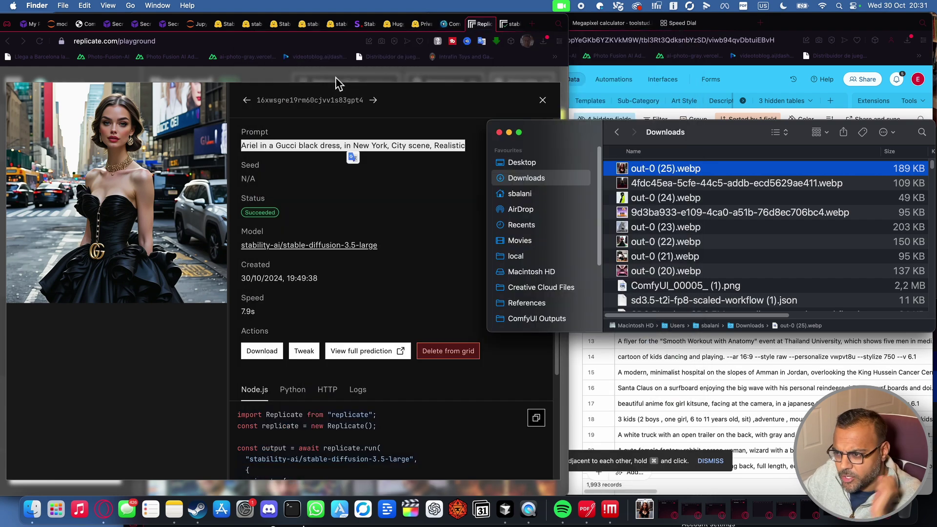
pyautogui.click(336, 77)
pyautogui.scroll(-5, 324, 134)
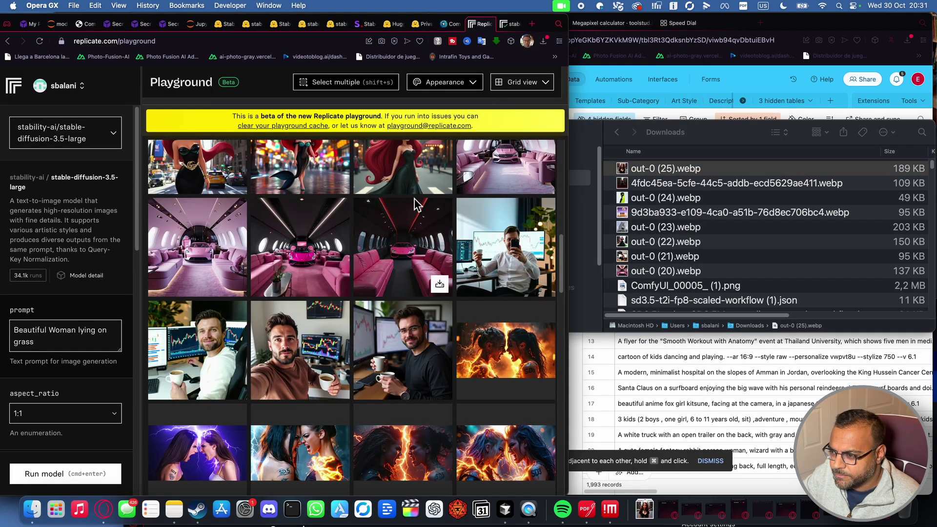
# Open the building-face render and step back through Flux 1.1 Pro to the SD 3.5 Large version.
pyautogui.click(415, 202)
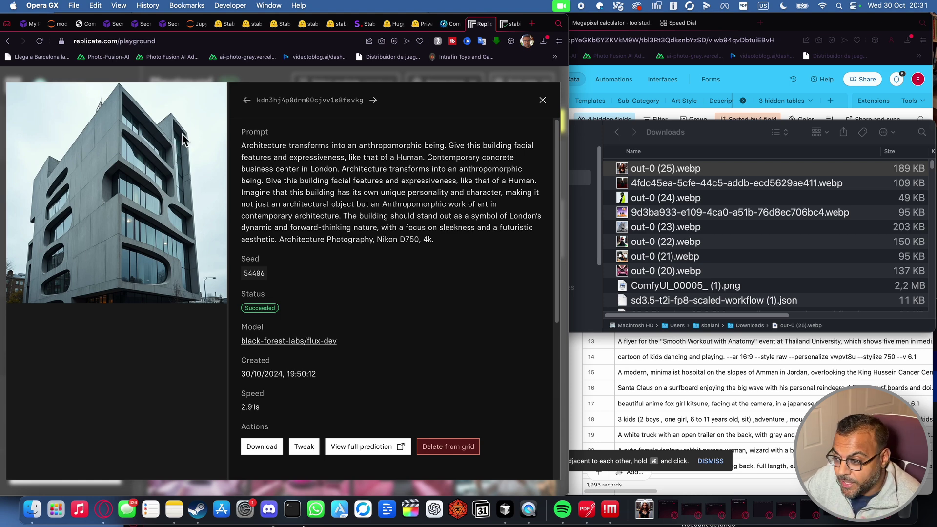
pyautogui.click(247, 100)
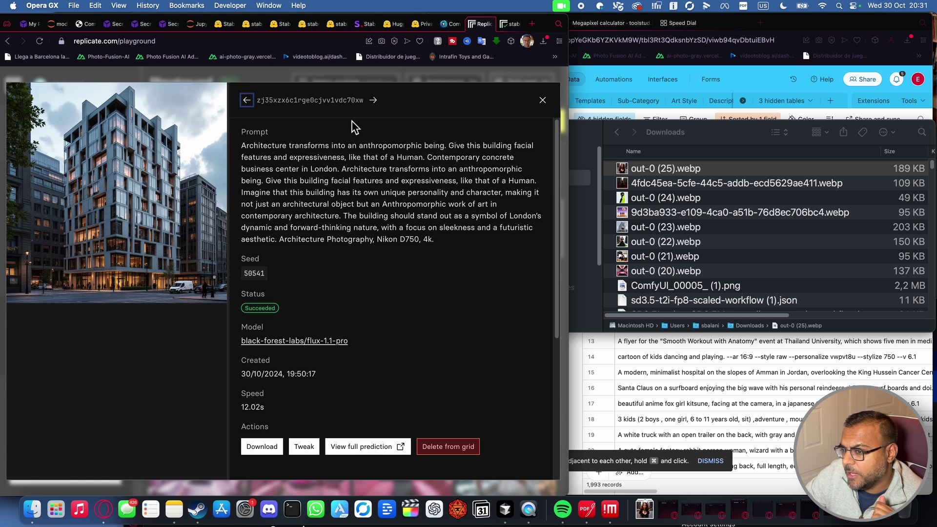
pyautogui.press('Left')
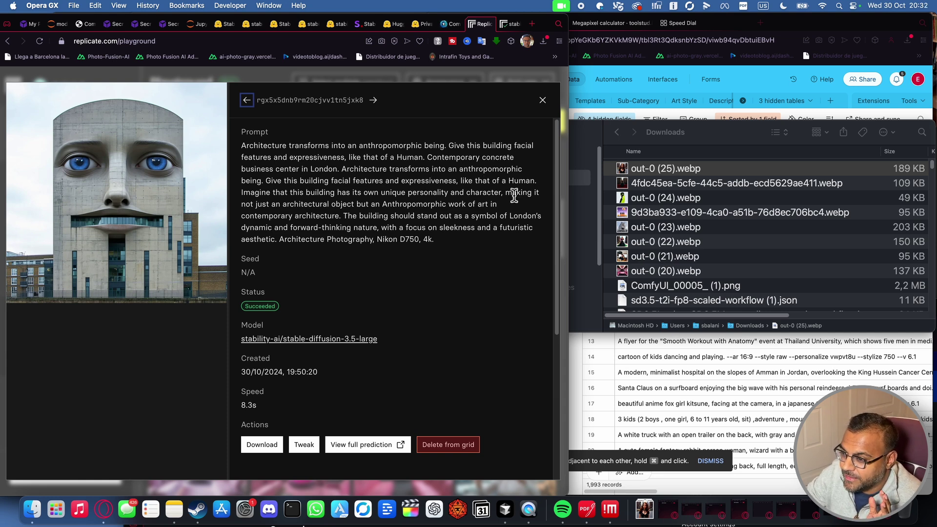
pyautogui.click(247, 100)
# Quick Look out-0 (23).webp in Downloads, then close it and bring up the Three products prompt record.
pyautogui.click(700, 227)
pyautogui.press('space')
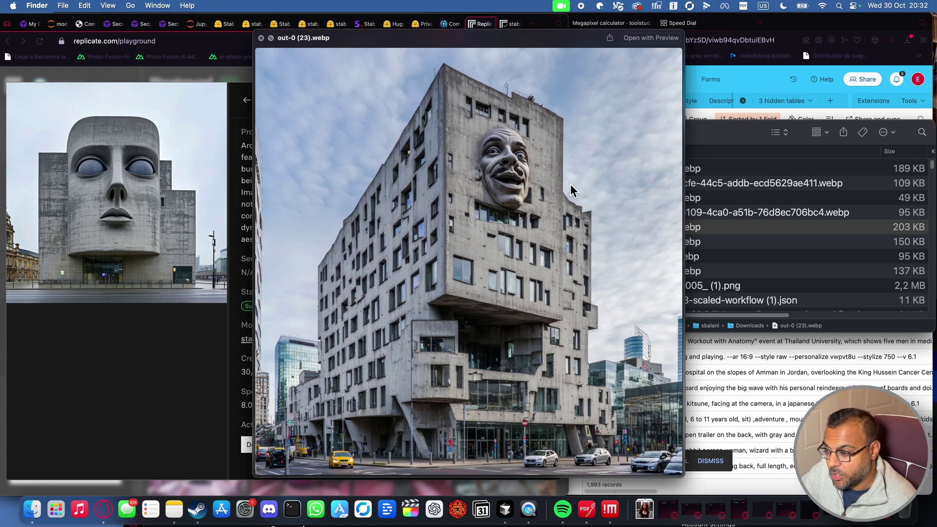
pyautogui.press('super+Tab')
pyautogui.hotkey('shift', 'space')
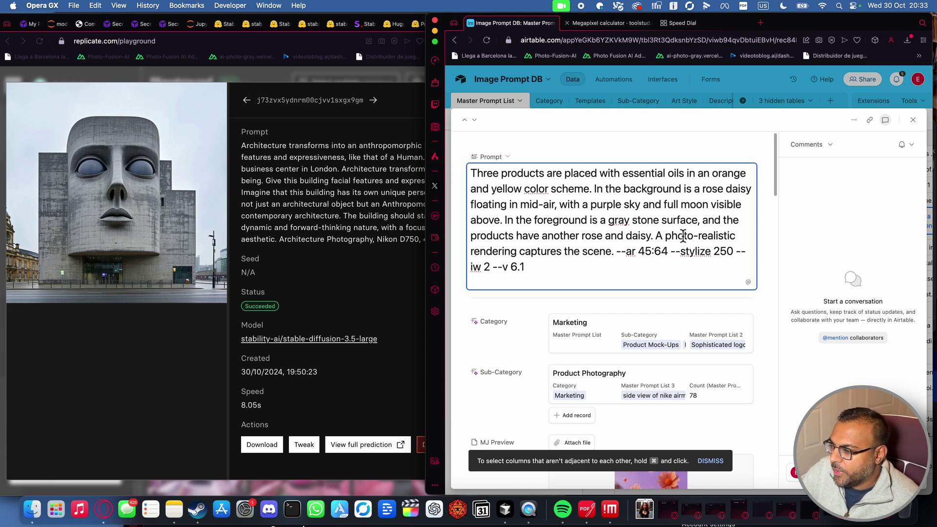
# Check the essential-oils prompt in Airtable, then step back to its Flux 1.1 Pro prediction in Replicate.
pyautogui.click(346, 75)
pyautogui.click(89, 231)
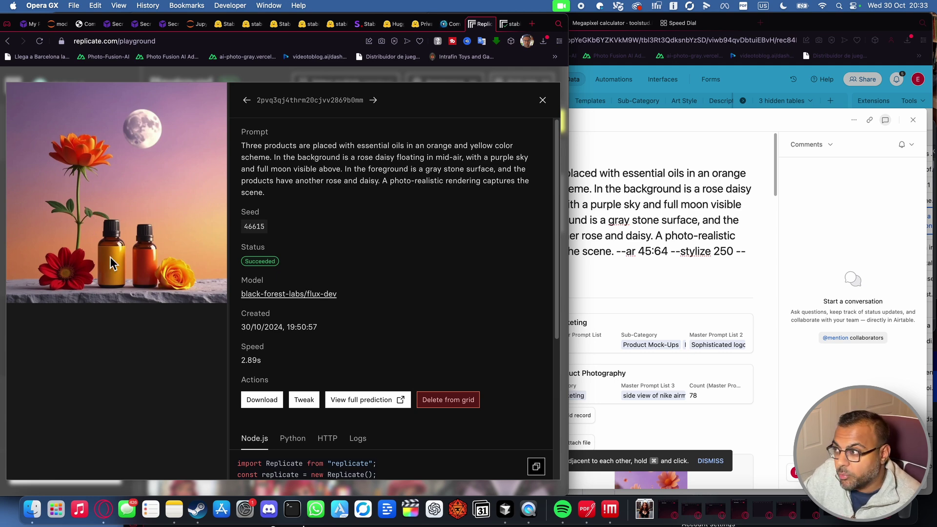
pyautogui.click(621, 201)
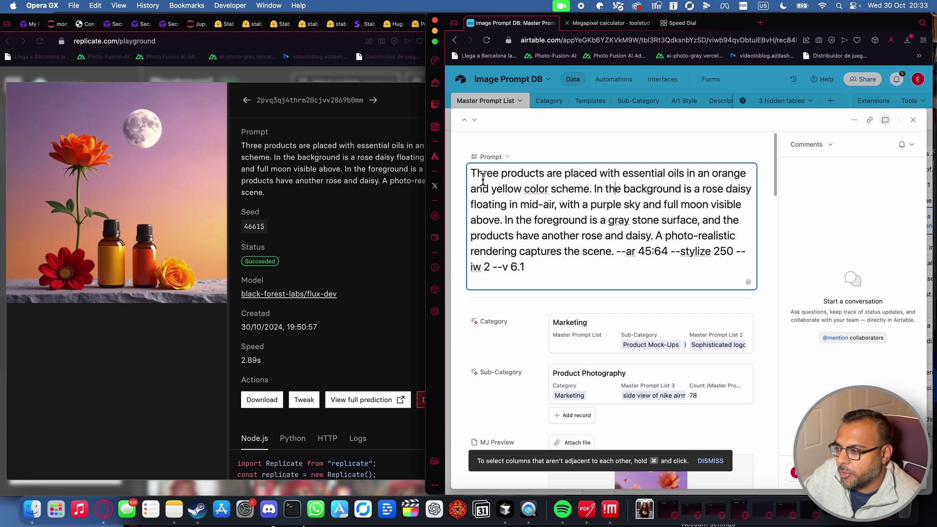
pyautogui.click(142, 231)
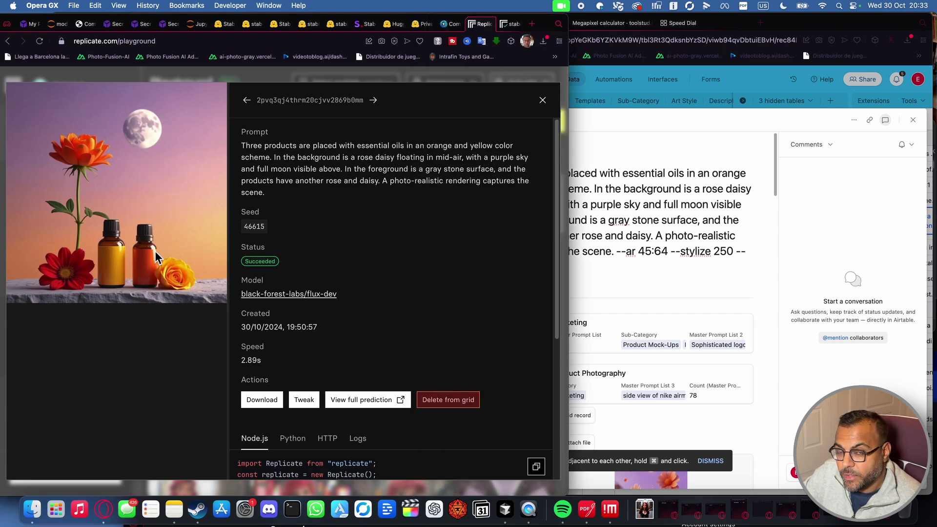
pyautogui.click(247, 100)
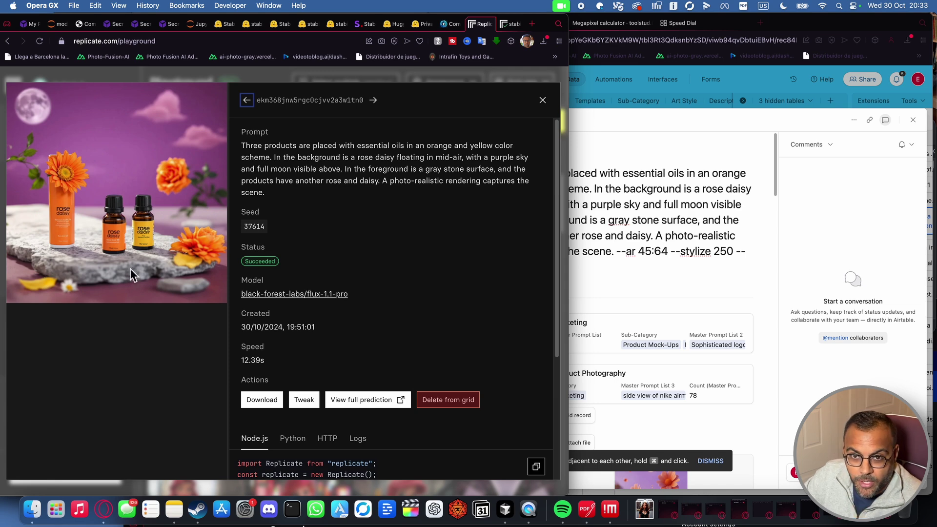
# Step back through the SD 3.5 Large essential-oils results, then close the details modal.
pyautogui.click(246, 100)
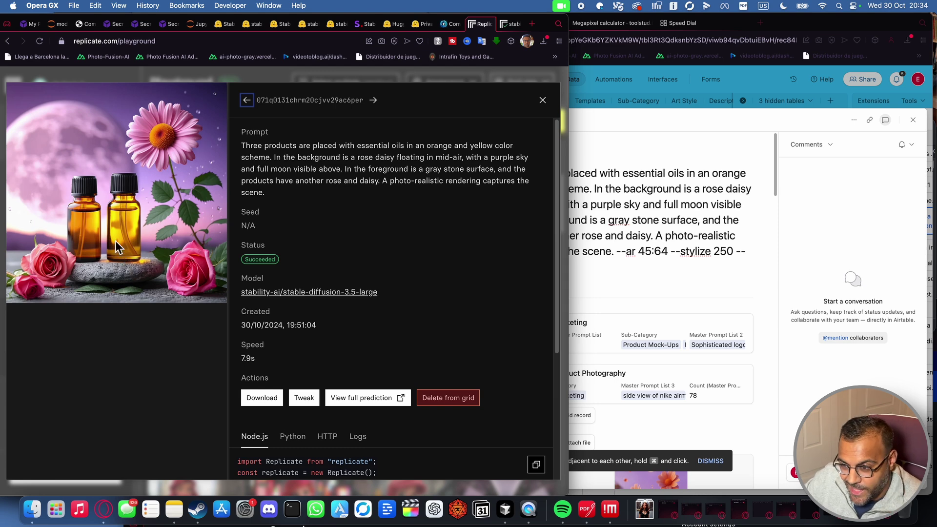
pyautogui.click(251, 102)
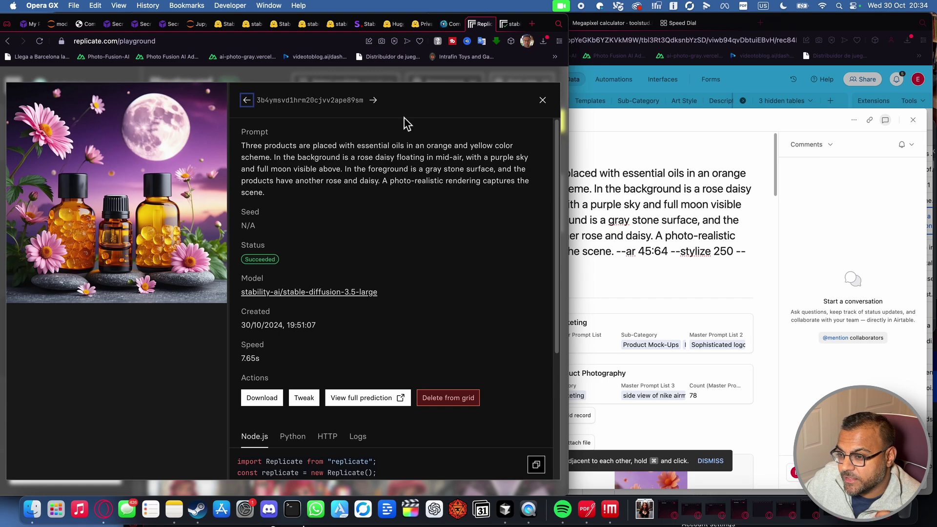
pyautogui.click(543, 100)
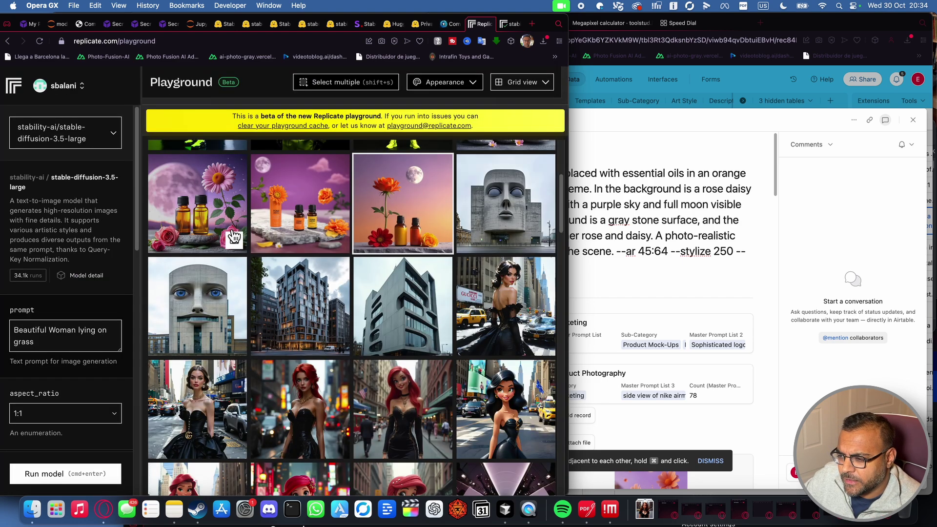
# Reopen the Flux 1.1 Pro essential-oils prediction and browse the Flux Dev and SD 3.5 Large versions.
pyautogui.click(264, 236)
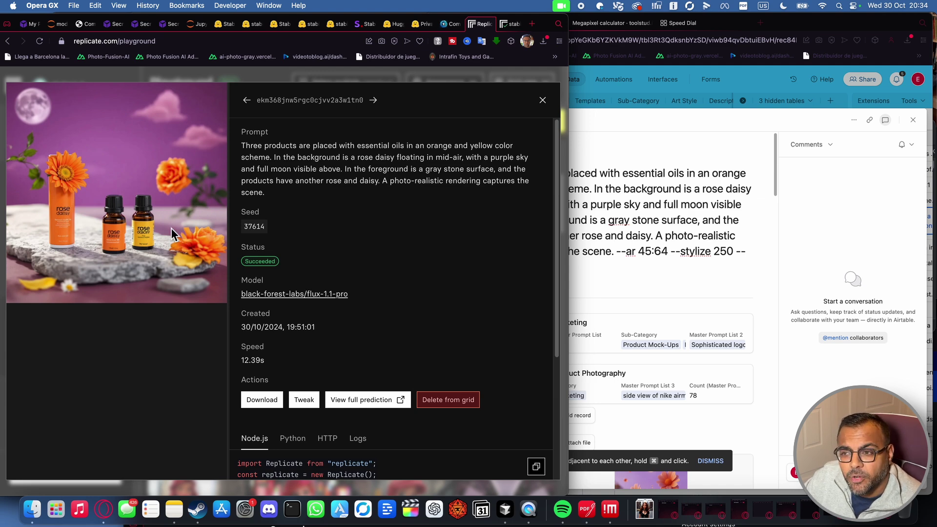
pyautogui.click(374, 100)
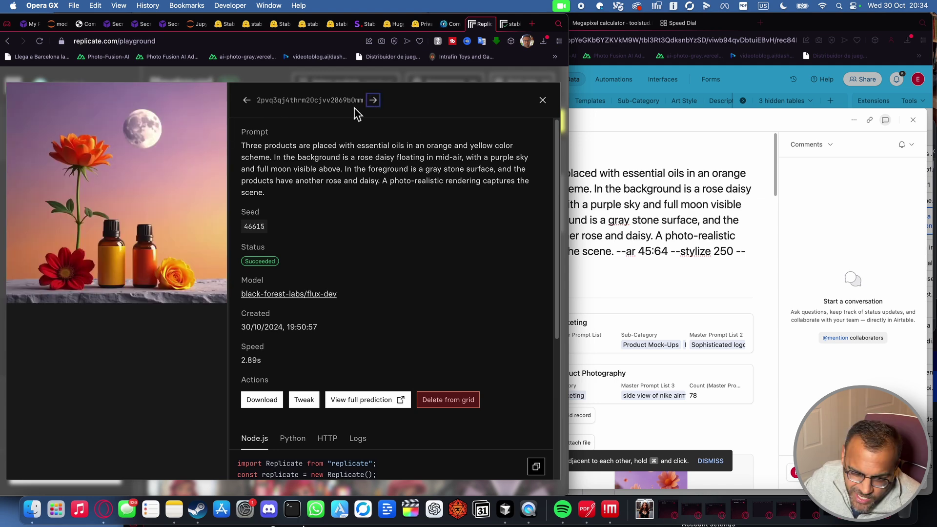
pyautogui.click(253, 104)
pyautogui.click(255, 107)
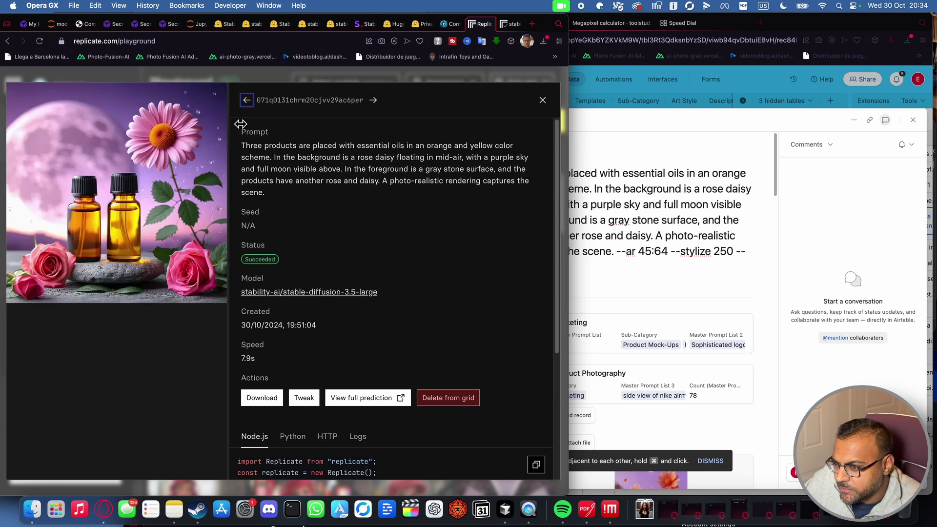
pyautogui.click(243, 100)
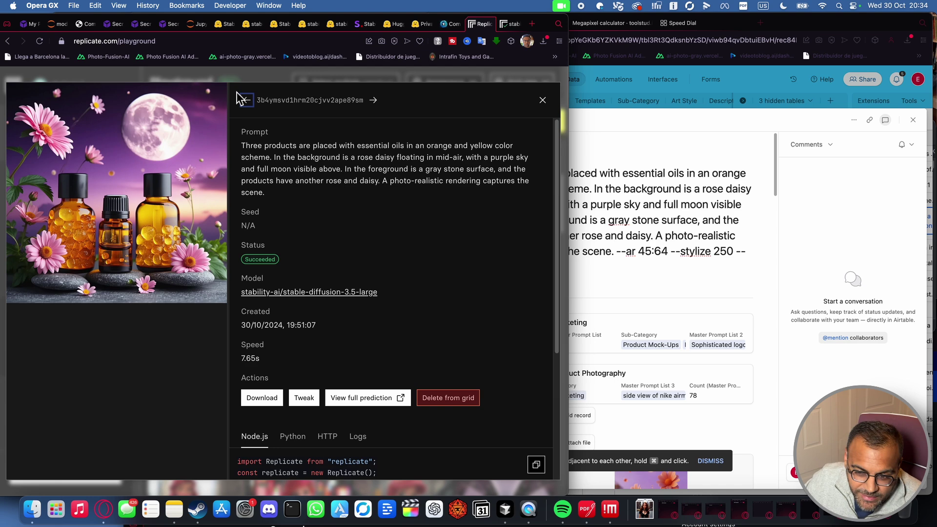
pyautogui.click(244, 99)
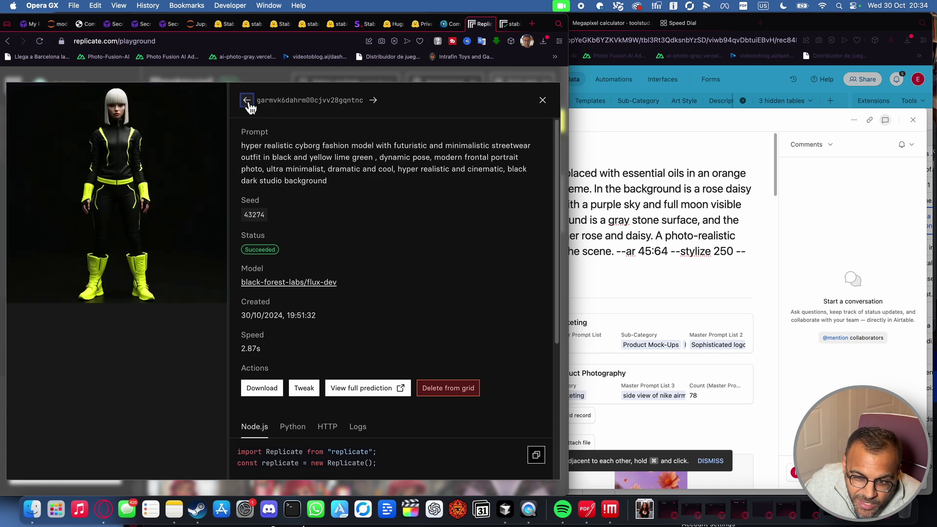
pyautogui.click(373, 100)
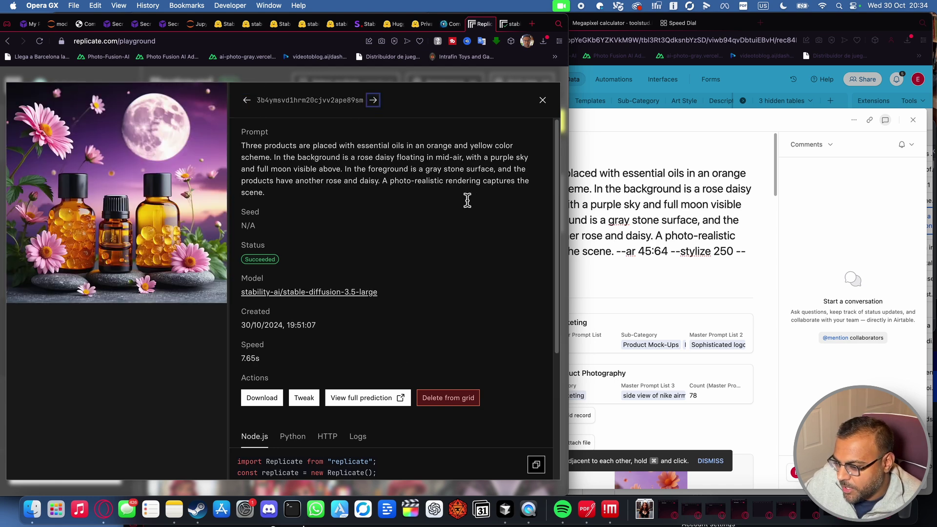
# Quick Look 9d3ba933-e109-4ca0-a51b-76d8ec706bc4.webp in Finder, then close it and return to the browser.
pyautogui.click(33, 510)
pyautogui.click(651, 210)
pyautogui.press('space')
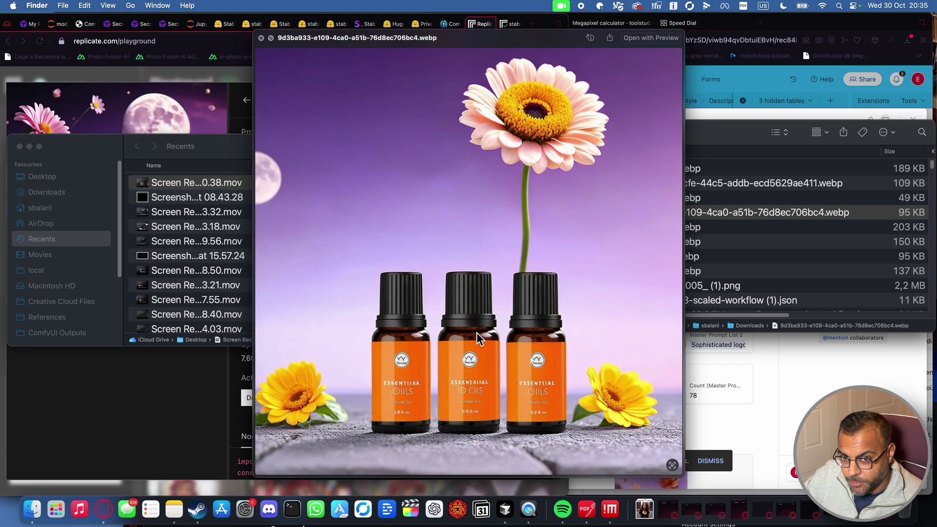
pyautogui.press('super+Tab')
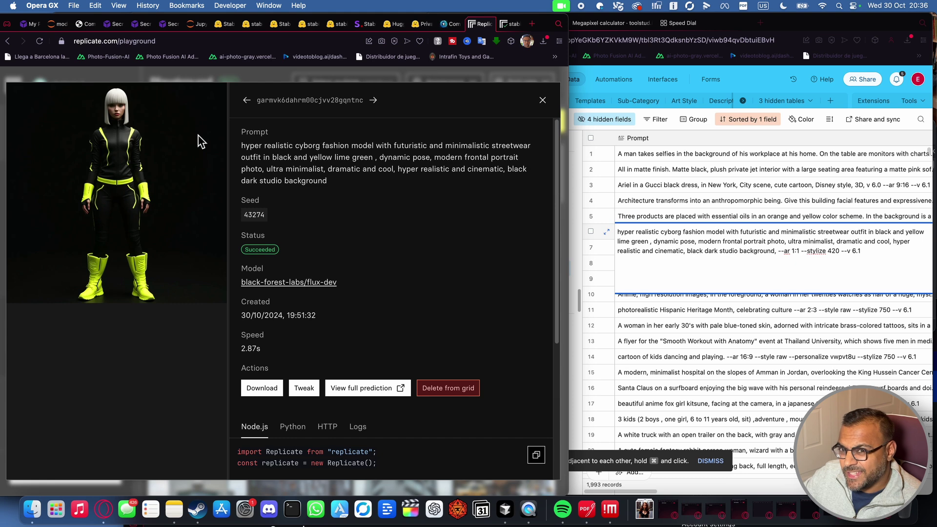
# Step back from the cyborg Flux Dev result to Flux 1.1 Pro, then SD 3.5 Large.
pyautogui.click(247, 100)
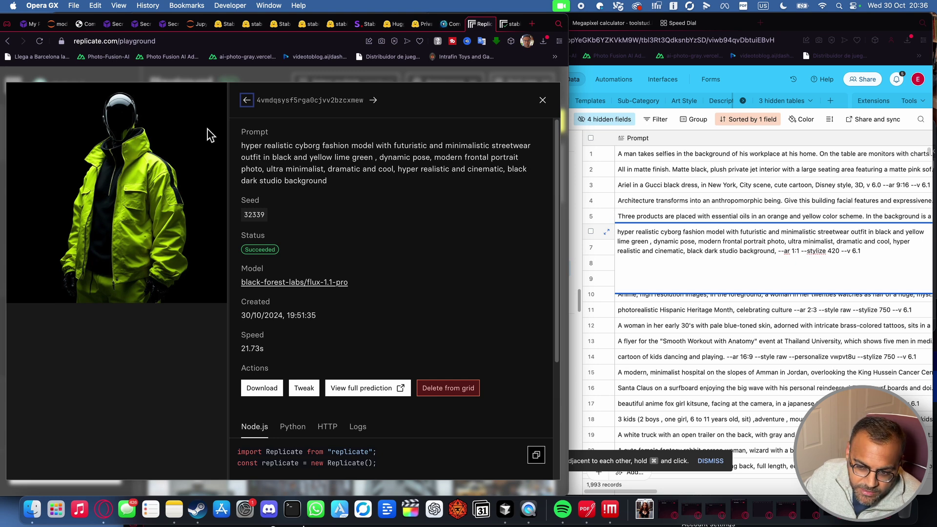
pyautogui.press('Left')
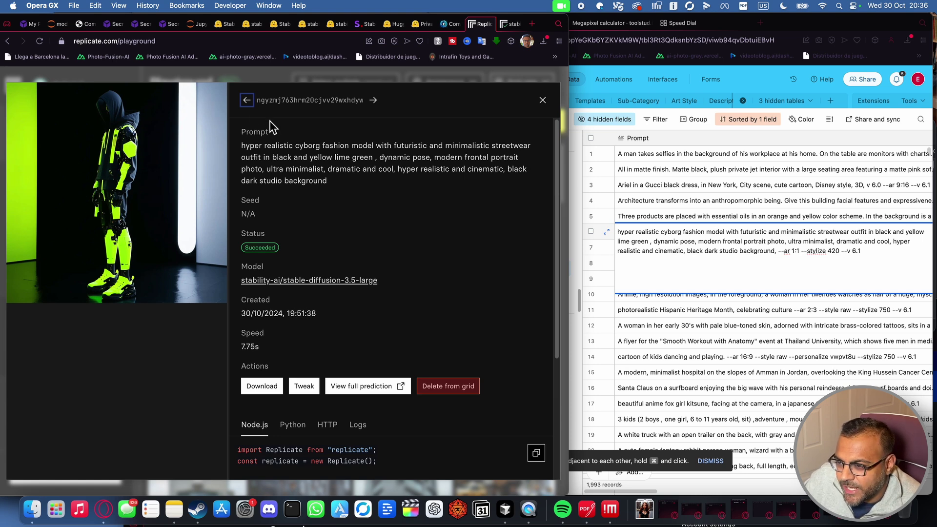
# Step back to another SD 3.5 Large cyborg result, then bring the Finder downloads forward.
pyautogui.click(247, 101)
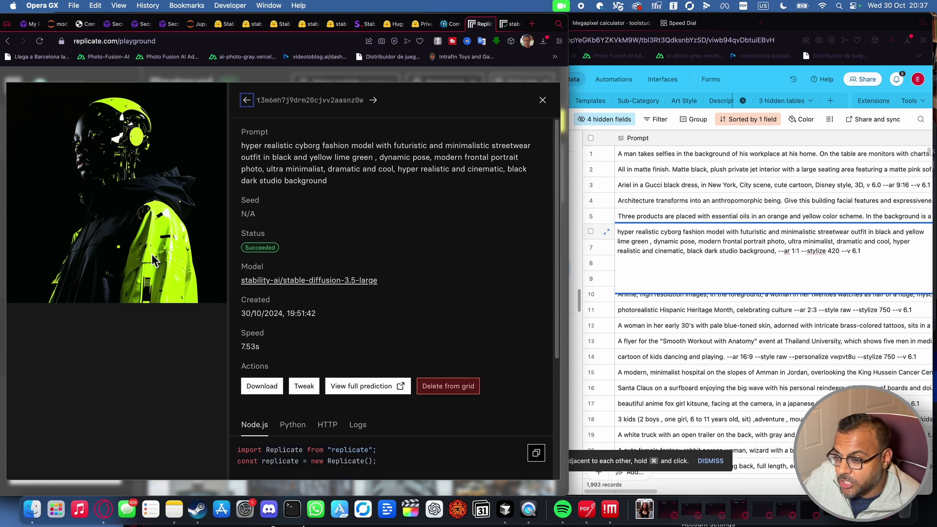
pyautogui.click(32, 509)
pyautogui.click(638, 197)
pyautogui.press('space')
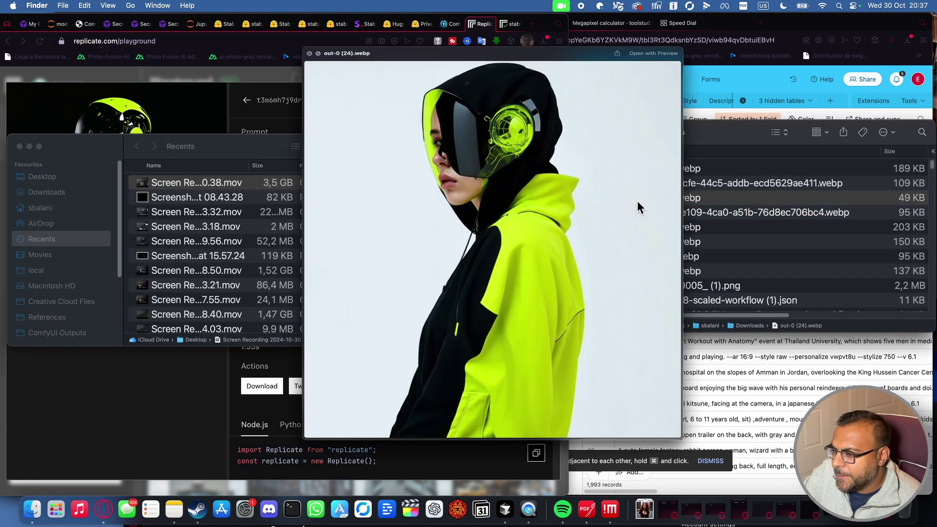